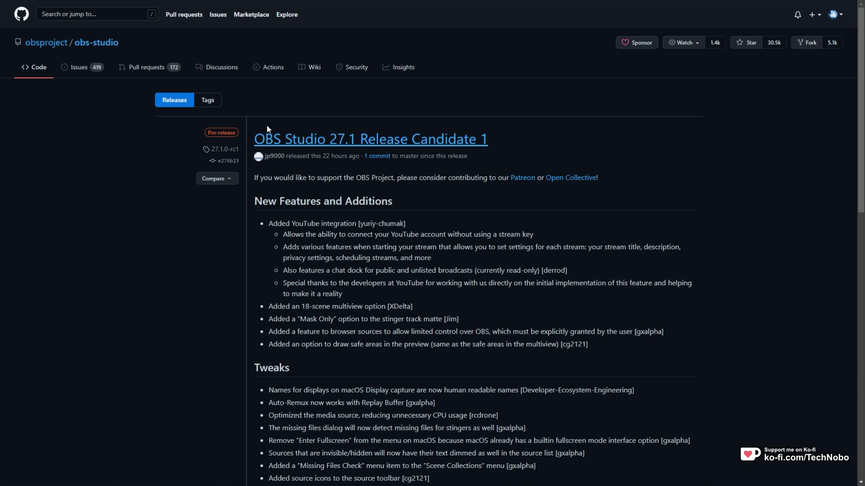
Highlight the release notes: Pre-release label, no stream key, per-stream settings, chat dock, read-only remark
left_click_drag(236, 133, 207, 133)
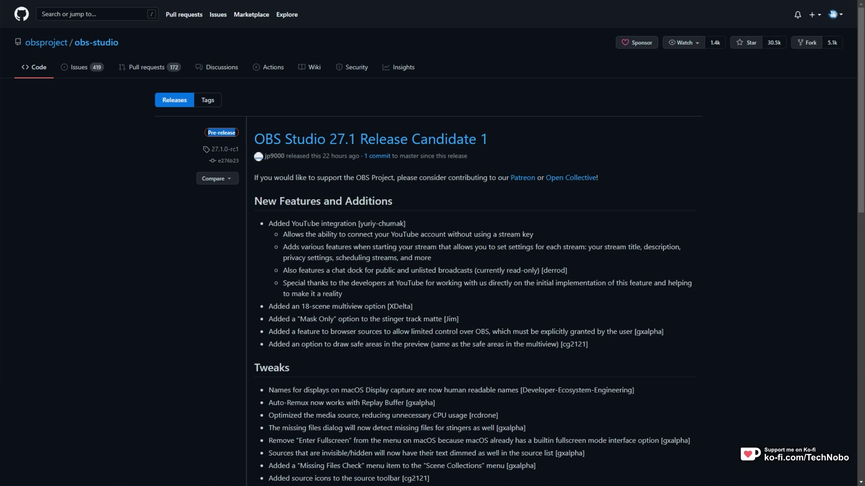
left_click_drag(282, 234, 533, 234)
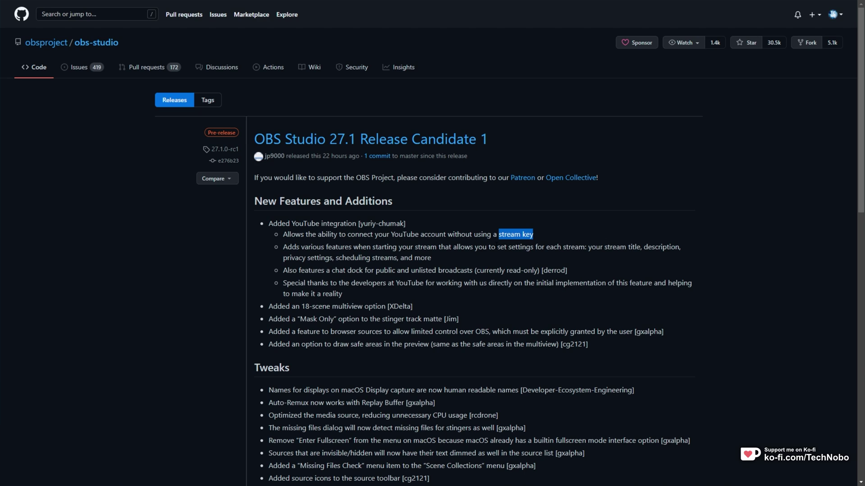
left_click_drag(588, 247, 416, 259)
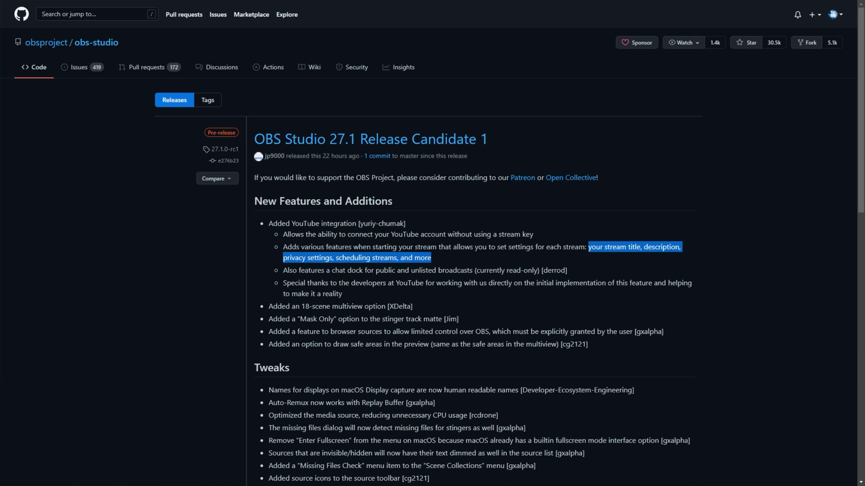
left_click_drag(337, 271, 358, 270)
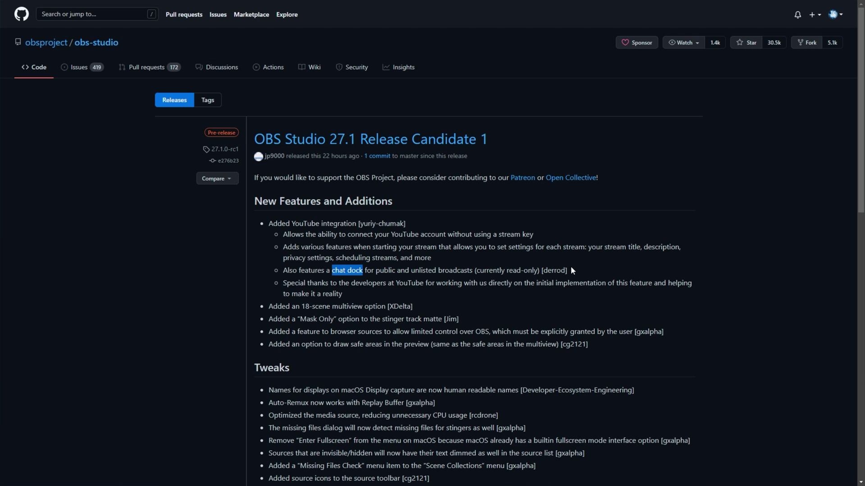
left_click_drag(537, 270, 478, 270)
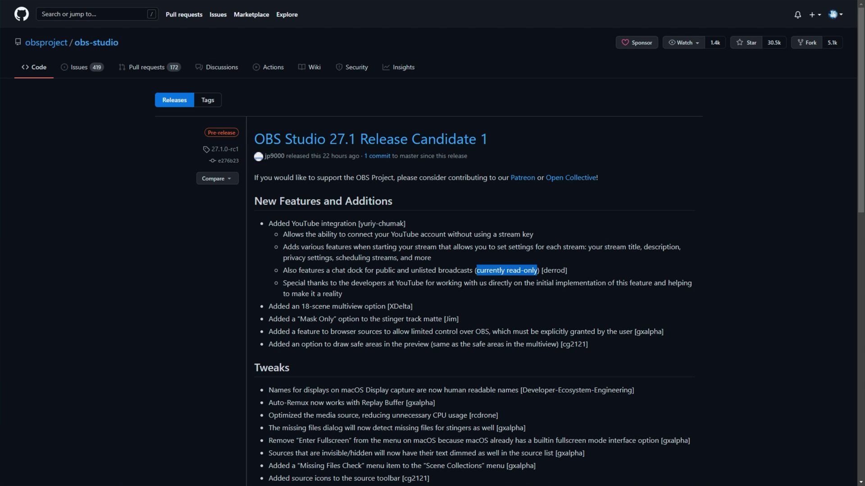
double_click(410, 282)
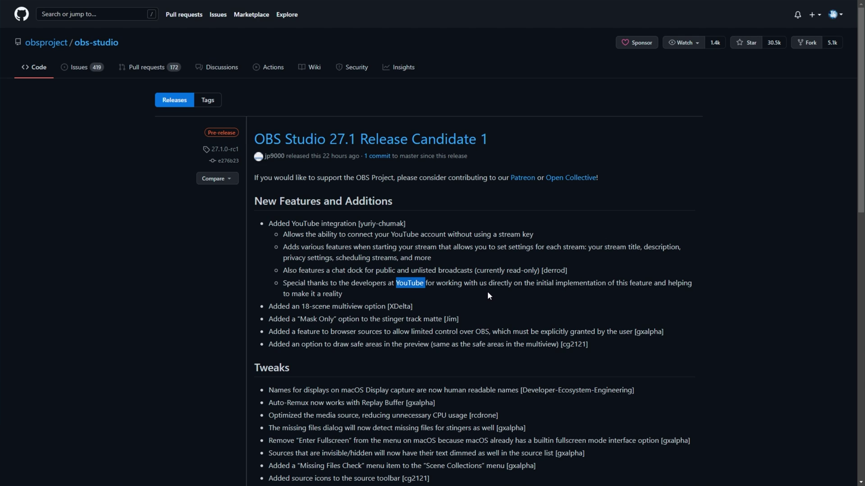
left_click(653, 225)
Download OBS-Studio-27.1-rc1-Full-Installer-x64.exe from the release's Assets list
scroll(503, 143, "down", 8)
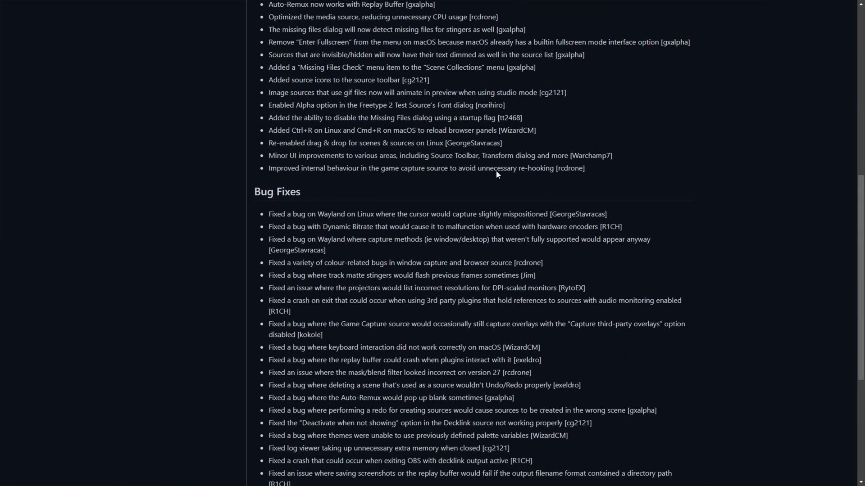
scroll(497, 174, "down", 5)
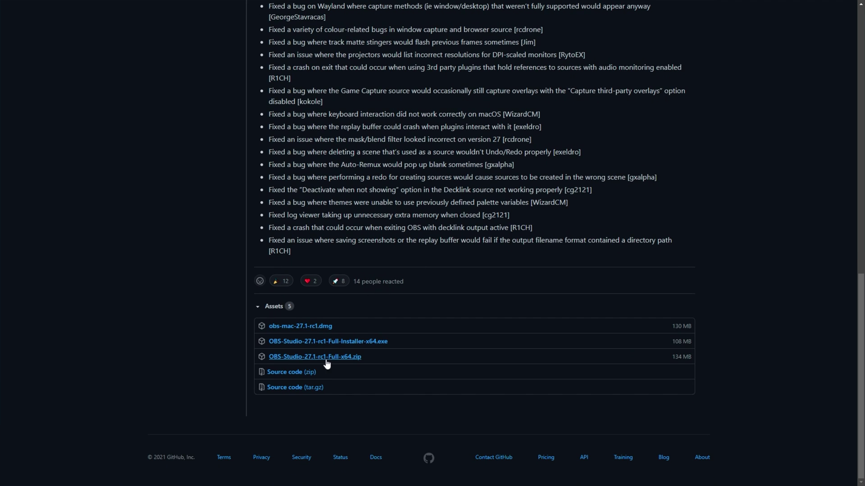
left_click(345, 341)
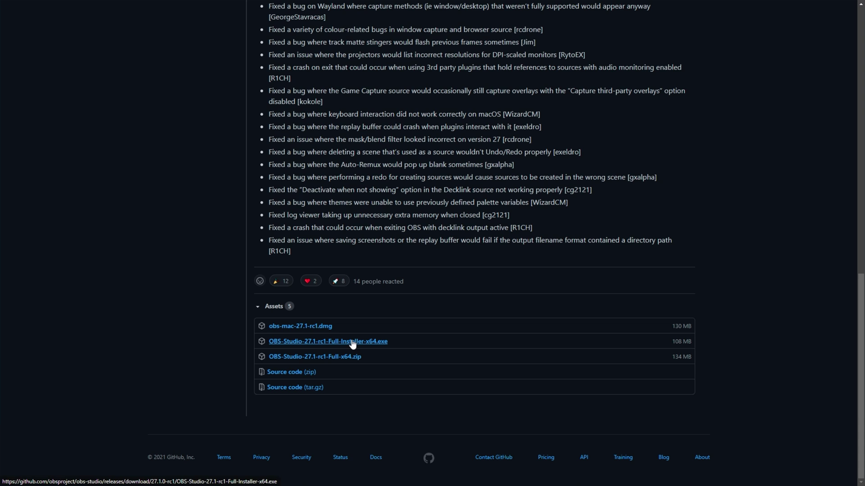
Run the 27.1-rc1 installer, retry after closing OBS, accept the licence, install to the default obs-studio folder
left_click(40, 475)
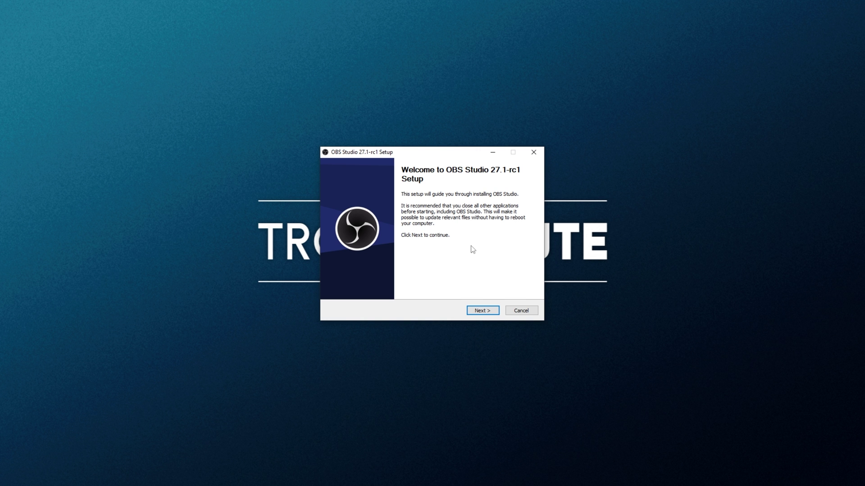
left_click(471, 310)
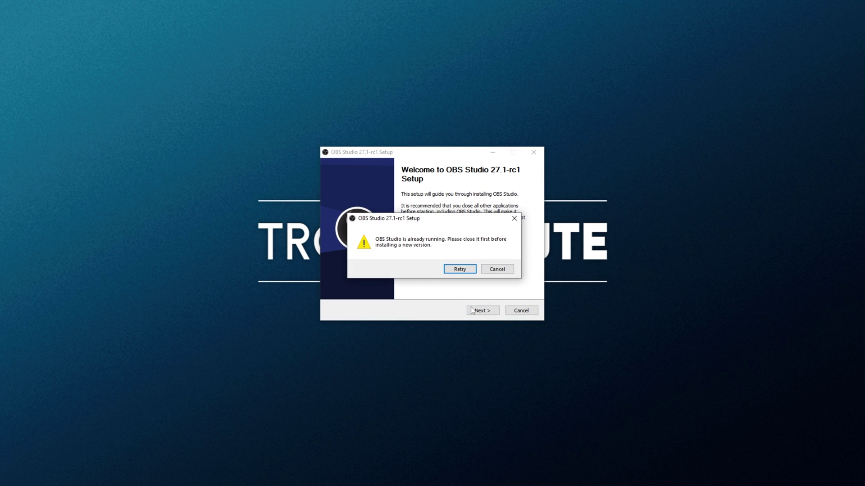
left_click(472, 270)
left_click(490, 312)
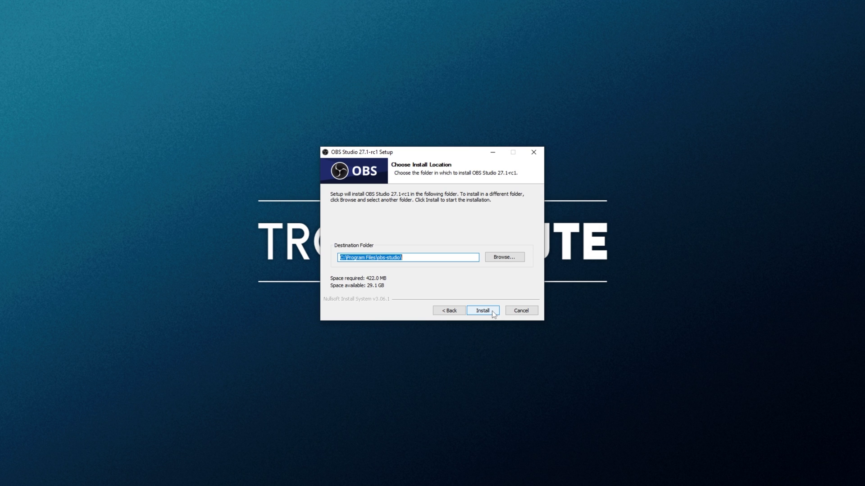
left_click(420, 256)
key("ctrl+a")
left_click(488, 310)
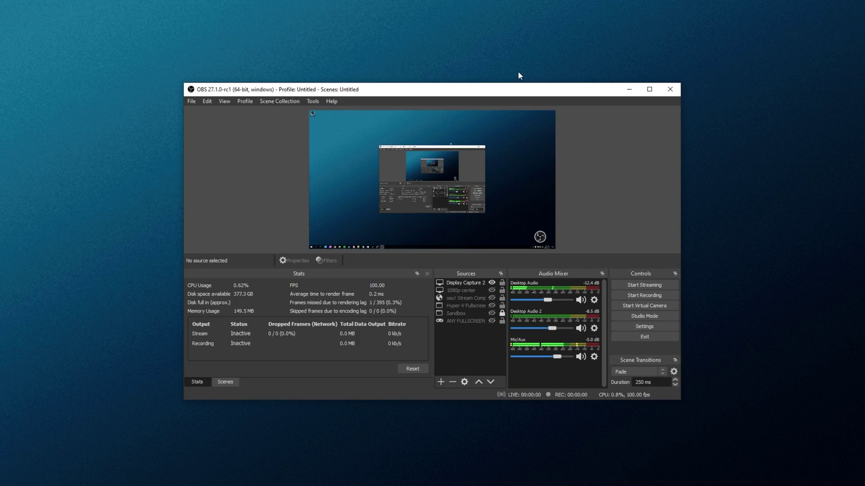
Review the Stream settings' service and ingest server lists, keeping YouTube / YouTube Gaming and the Primary server
left_click(635, 327)
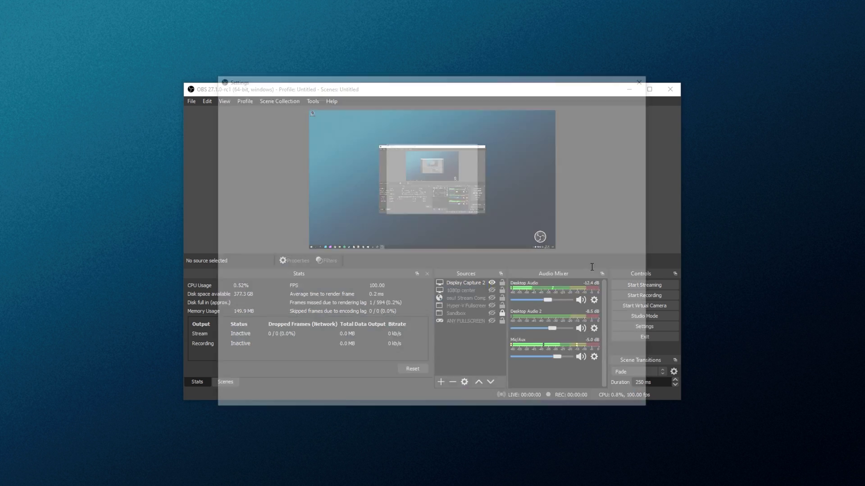
left_click(257, 123)
left_click(392, 101)
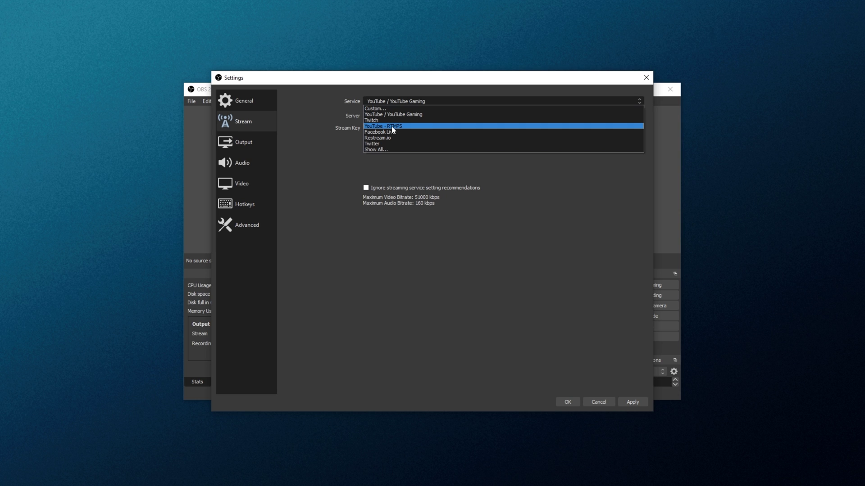
left_click(414, 113)
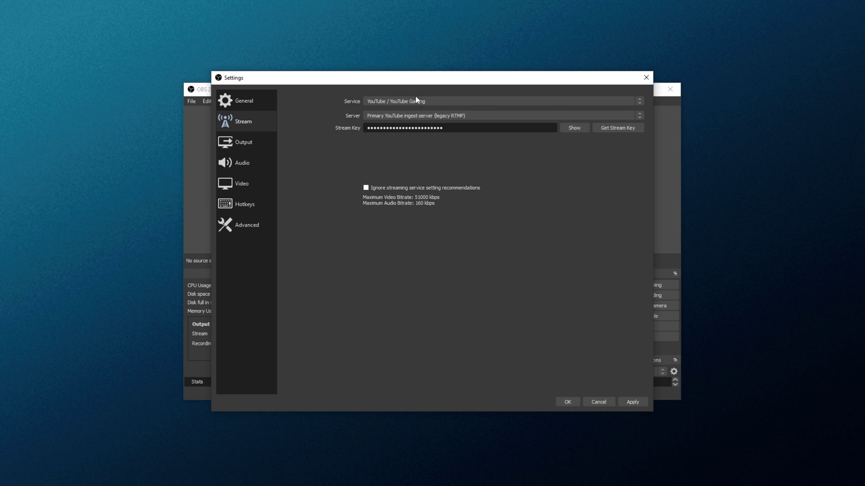
left_click(430, 118)
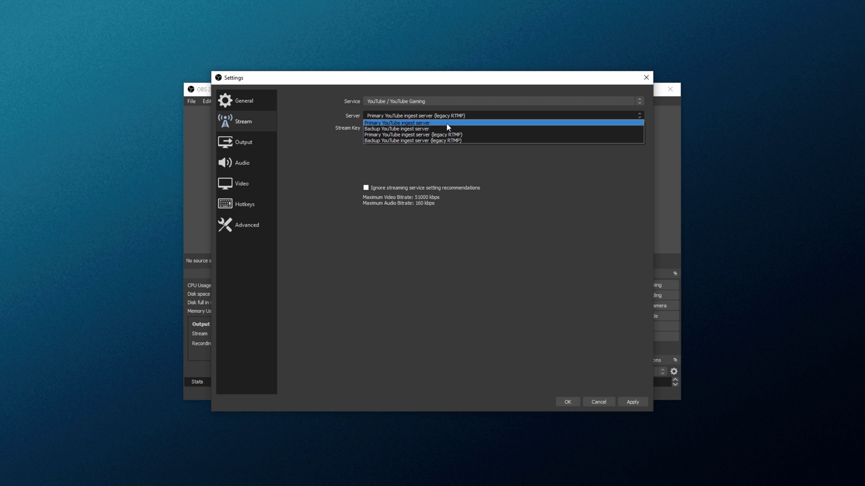
left_click(439, 101)
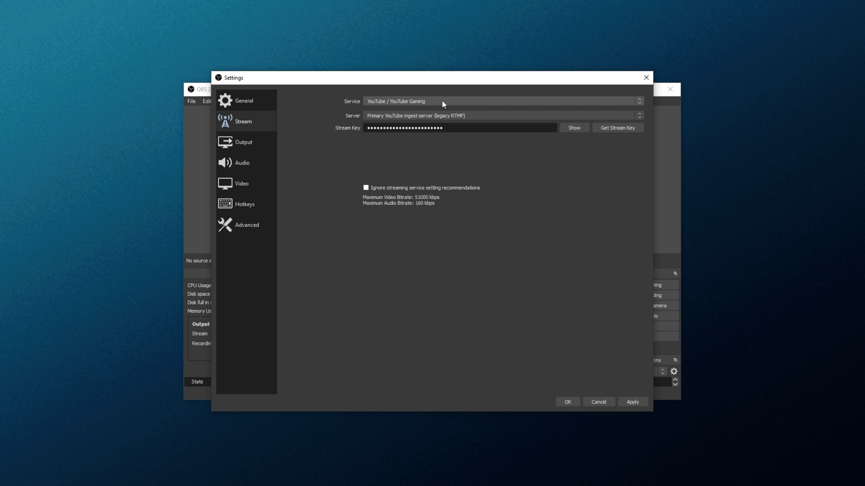
Switch the service to YouTube - RTMPS with Primary YouTube ingest server, then start connecting the account
left_click(435, 102)
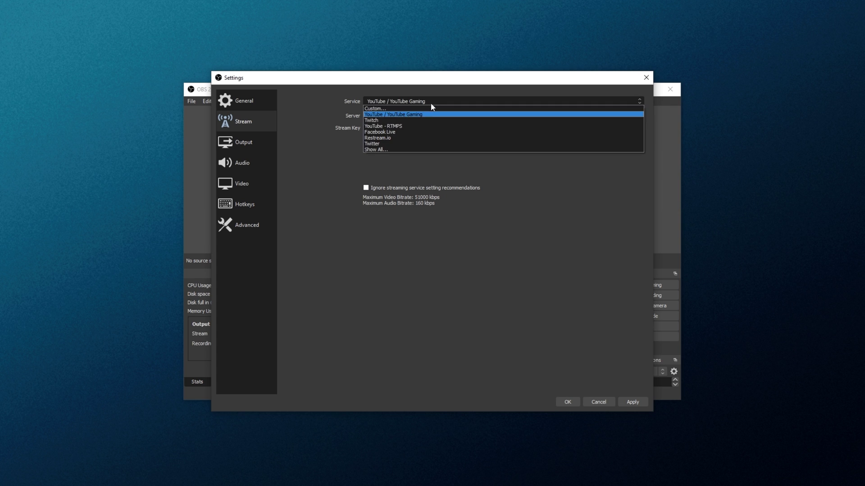
left_click(421, 127)
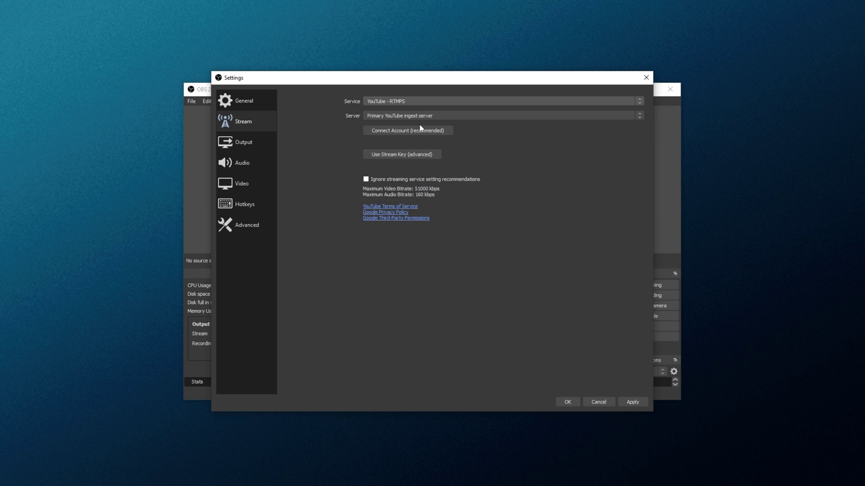
left_click(428, 115)
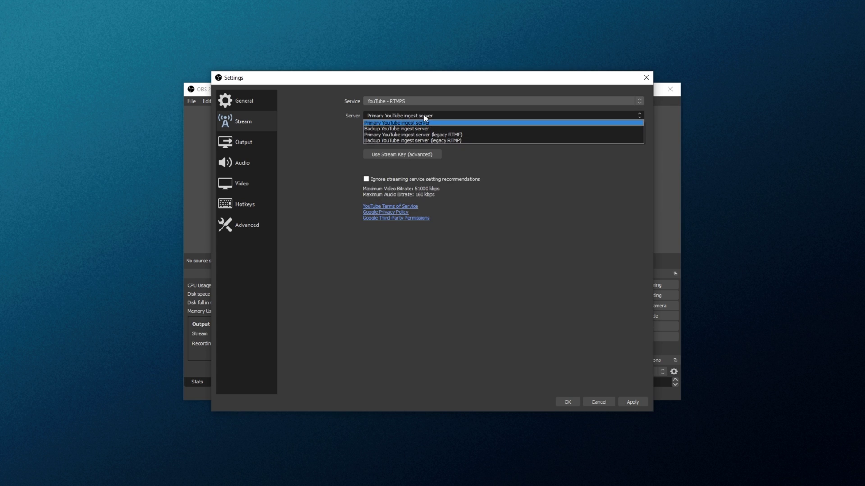
left_click(424, 116)
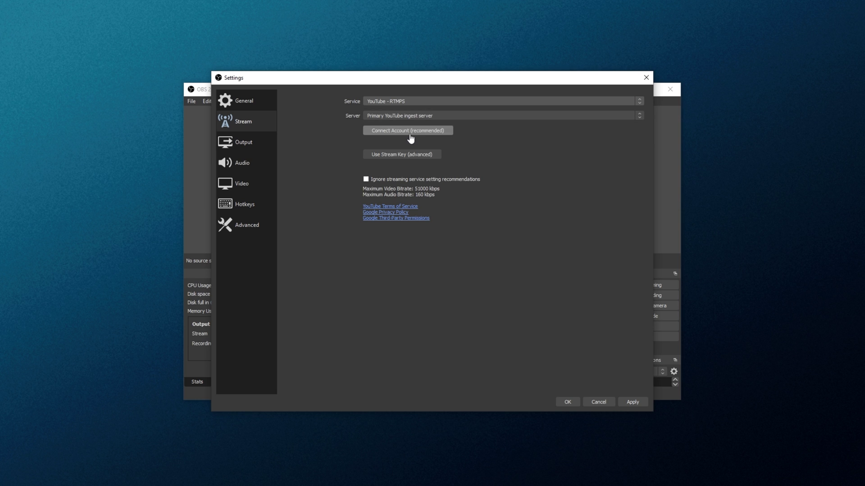
left_click(411, 133)
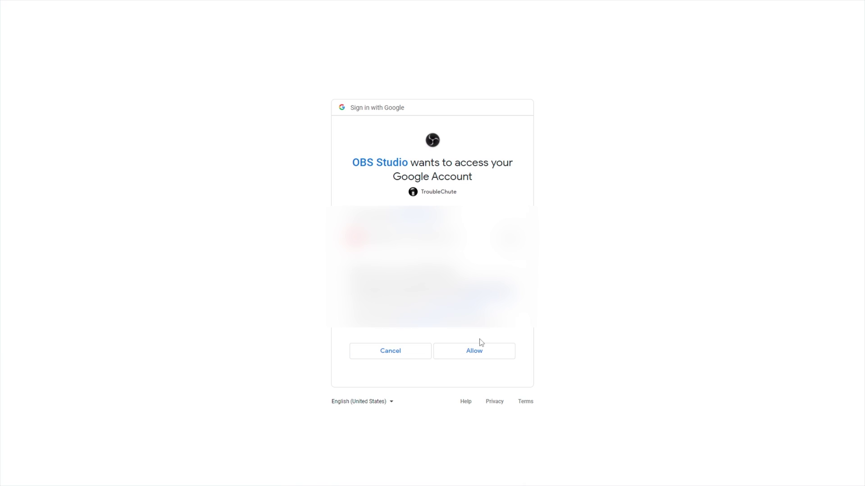
Allow OBS Studio access to the chosen Google account on the consent page
left_click(474, 358)
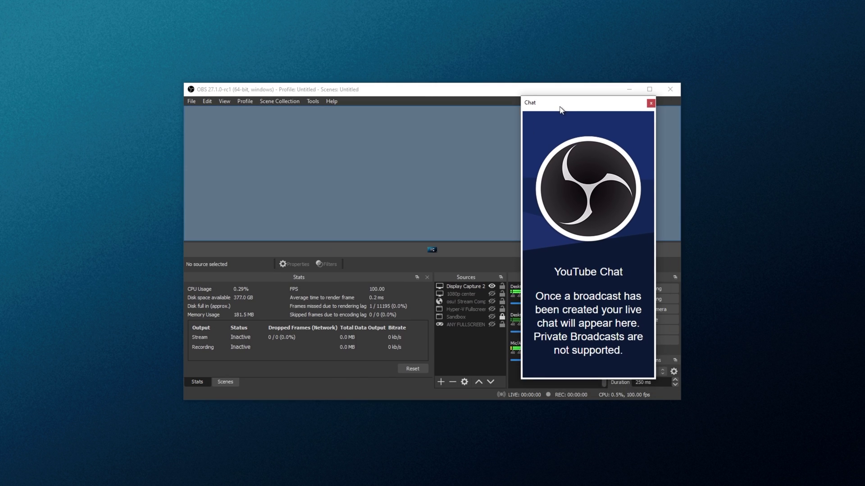
Dock the YouTube Chat panel on OBS's right side, widen it, and enlarge the window to fit the screen
left_click_drag(561, 110, 770, 117)
left_click_drag(637, 113, 665, 153)
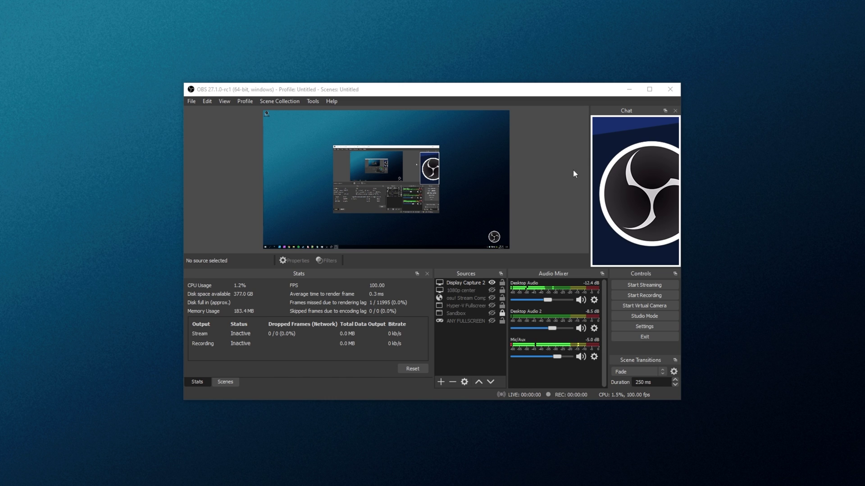
left_click_drag(589, 113, 540, 113)
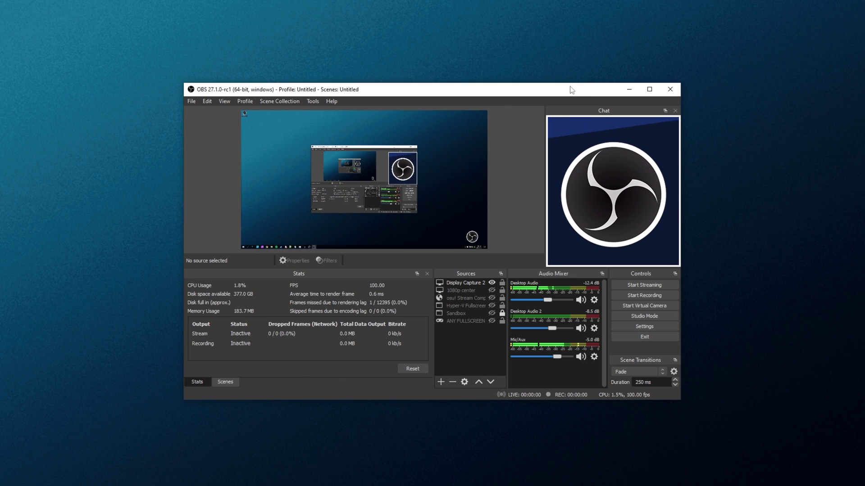
left_click_drag(568, 83, 568, 0)
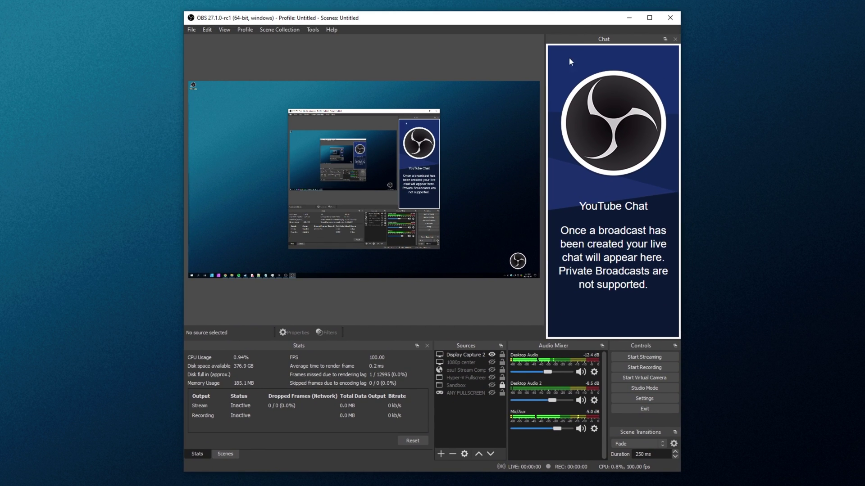
key("super+Down")
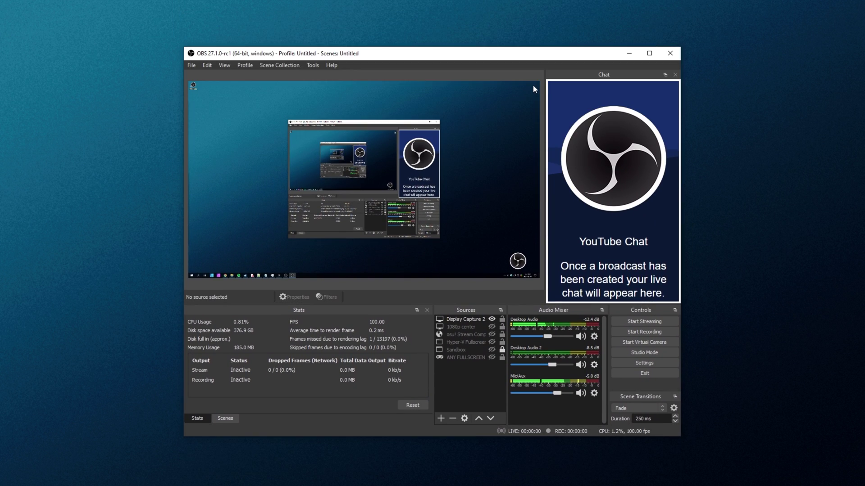
Start the new-broadcast setup, glance at existing events, and return to the My Broadcast event form
left_click(651, 322)
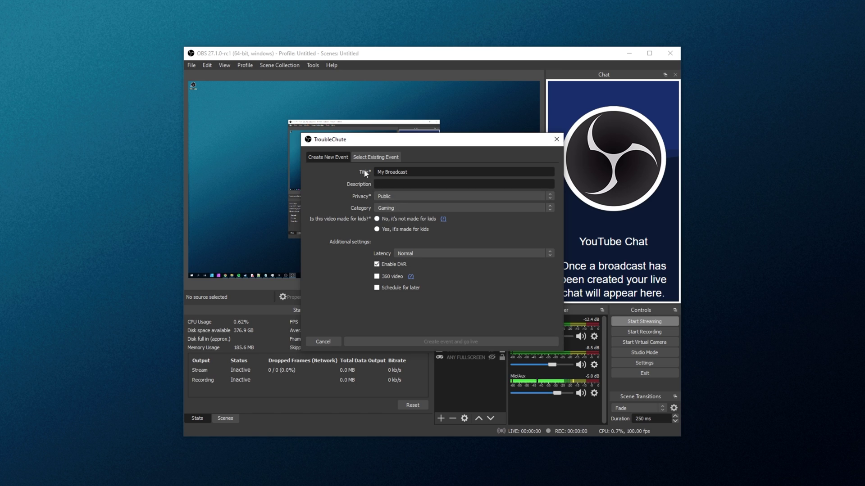
left_click(360, 158)
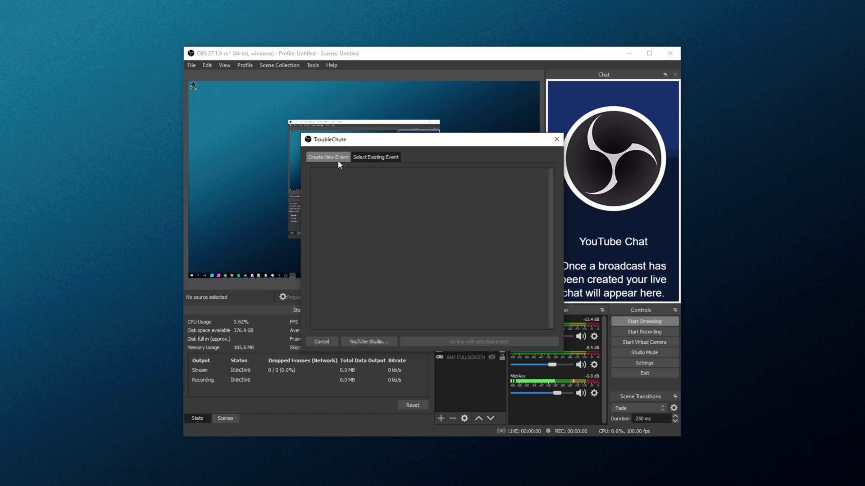
left_click(339, 161)
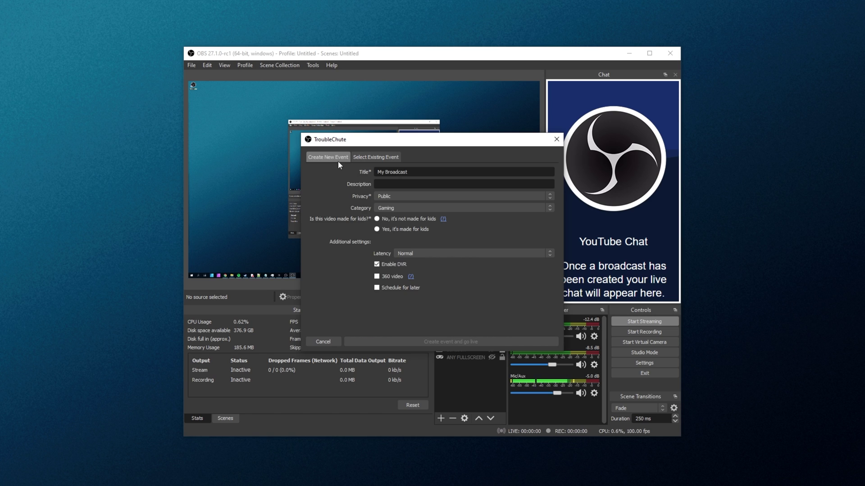
triple_click(414, 169)
left_click(402, 185)
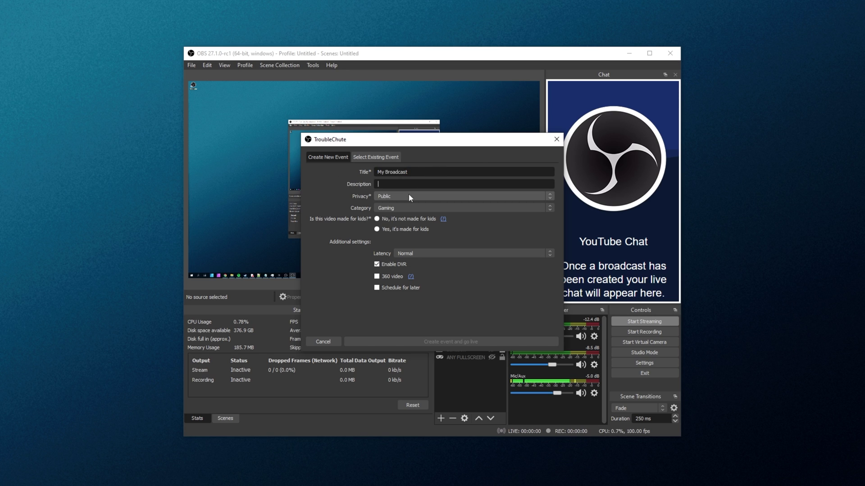
Set privacy to Unlisted, not made for kids, Normal latency, with Schedule for later off
left_click(408, 196)
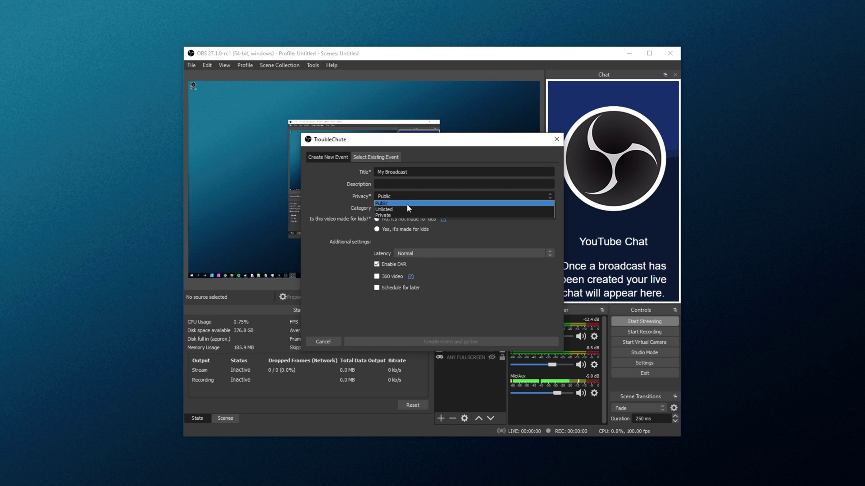
left_click(407, 210)
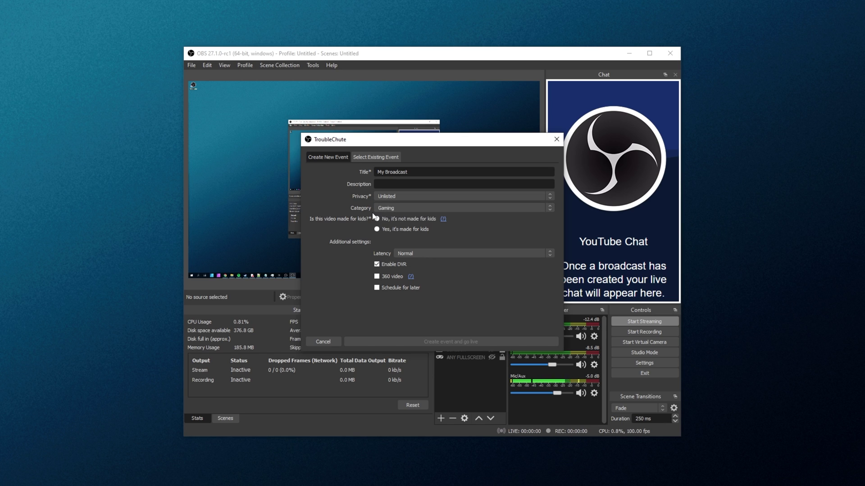
left_click(378, 219)
left_click(420, 254)
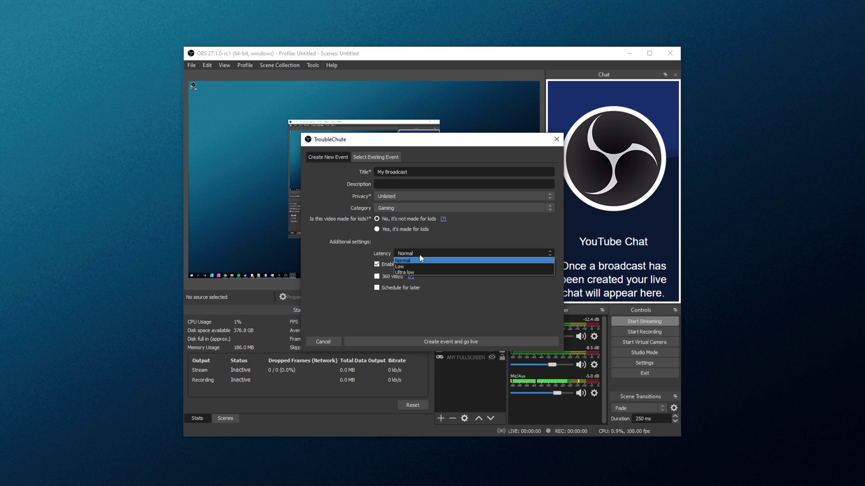
left_click(401, 260)
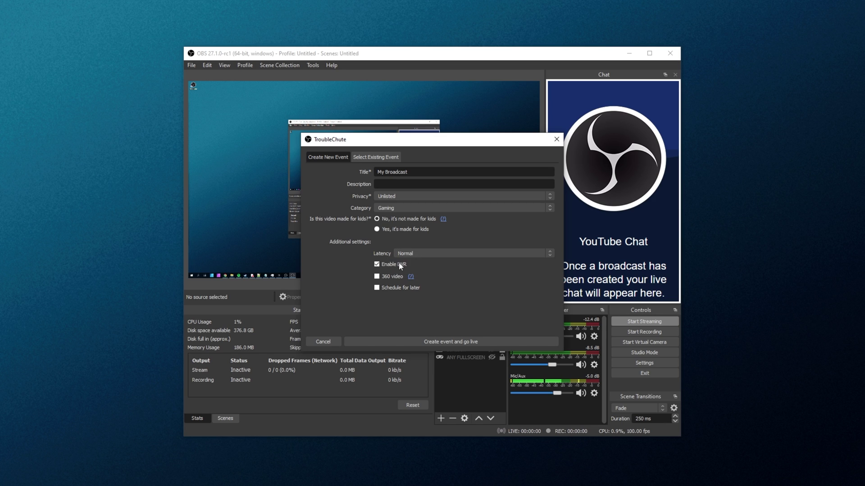
left_click(391, 290)
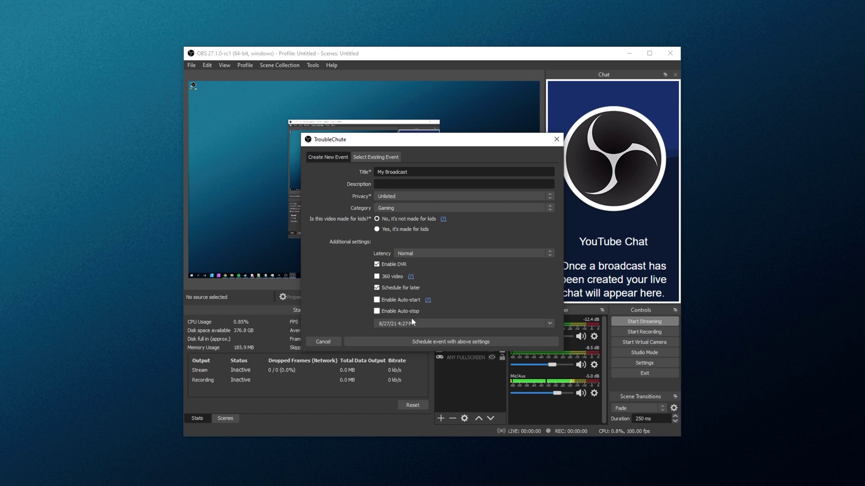
left_click(376, 289)
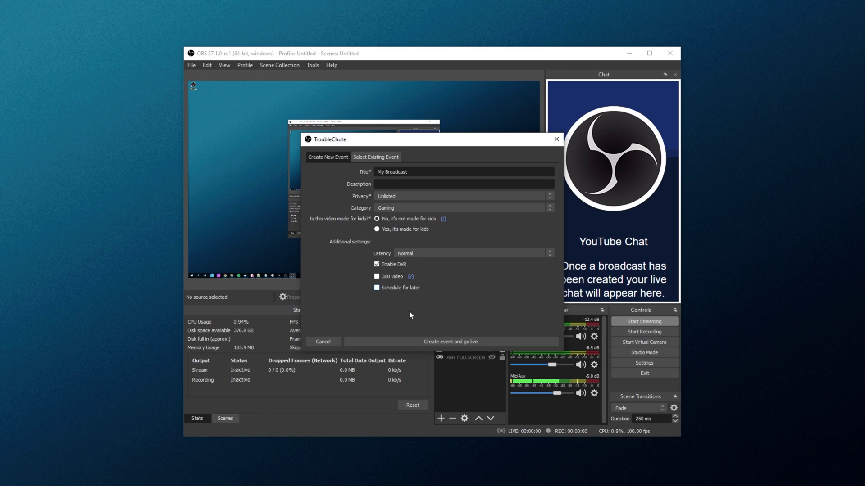
Create the My Broadcast event and go live, with Top chat appearing in the dock
left_click(435, 340)
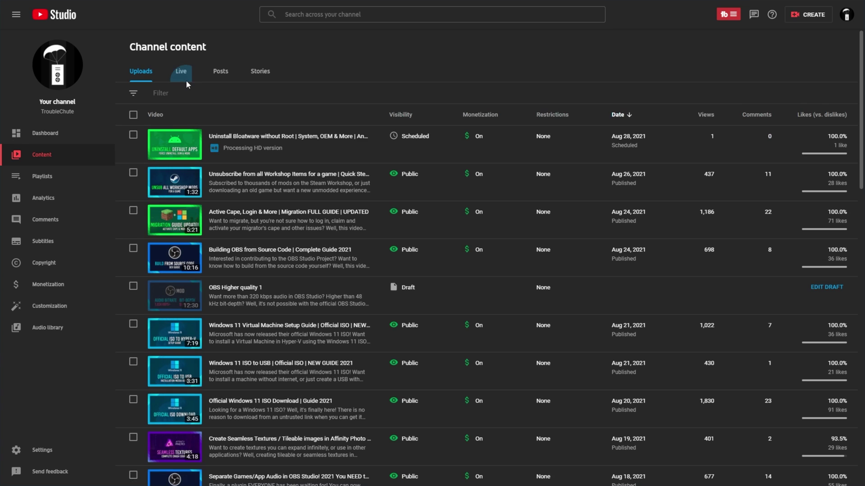
From YouTube Studio's Live content, open My Broadcast's details and dismiss the stream settings tip
left_click(186, 79)
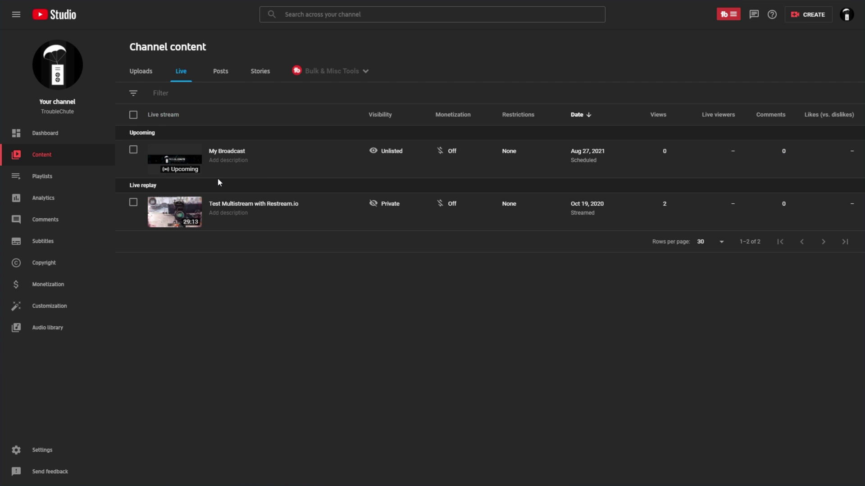
left_click(185, 165)
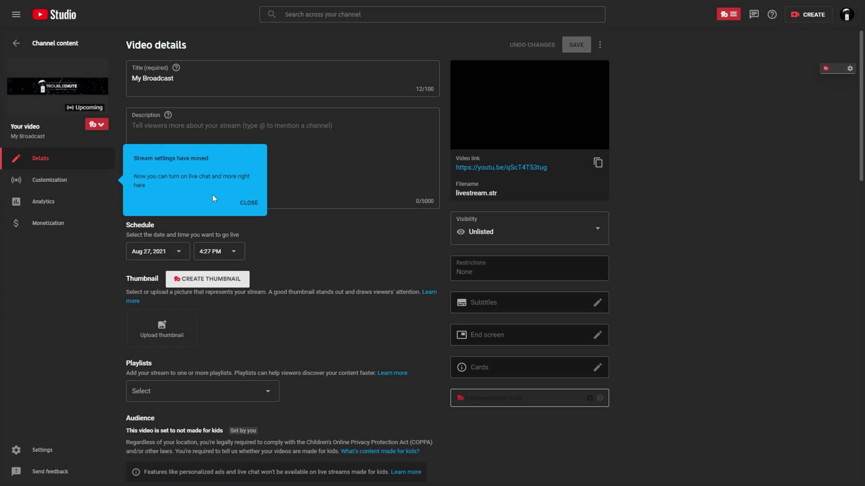
left_click(248, 203)
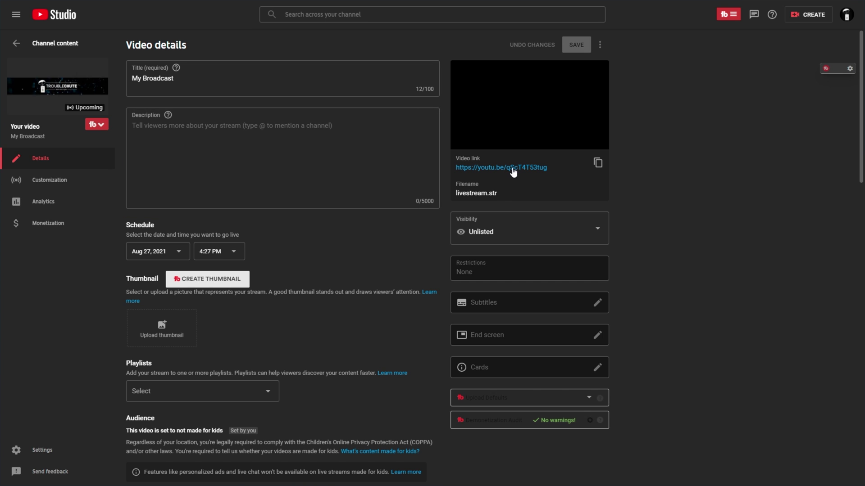
right_click(513, 172)
key("Escape")
Open the live My Broadcast watch page, mute it, exit theater mode, and dismiss the pinned-chat notice
left_click(513, 169)
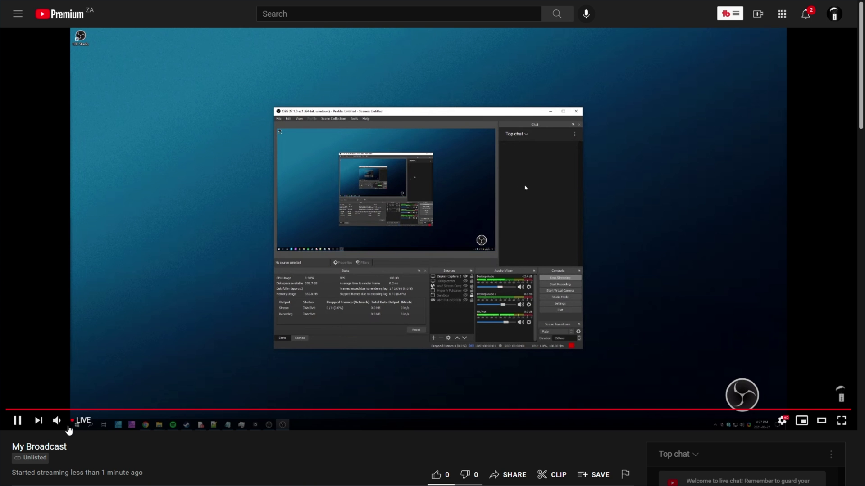
scroll(72, 424, "down", 8)
scroll(87, 349, "up", 7)
left_click(57, 354)
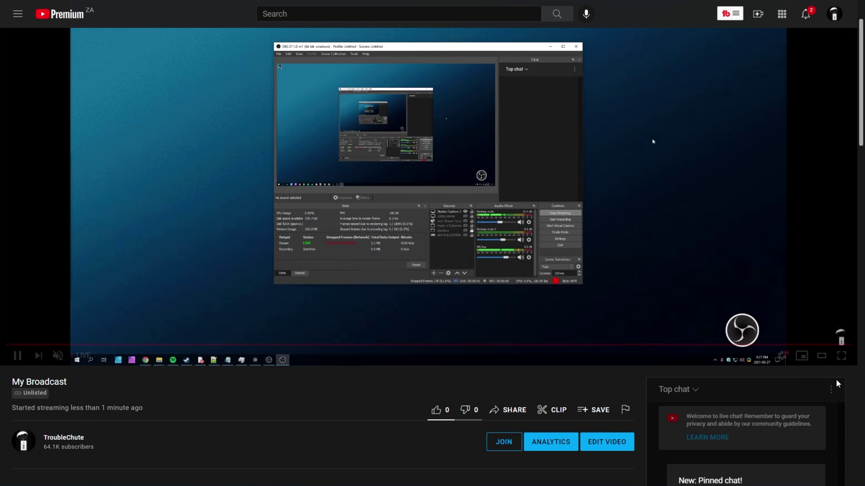
left_click(822, 356)
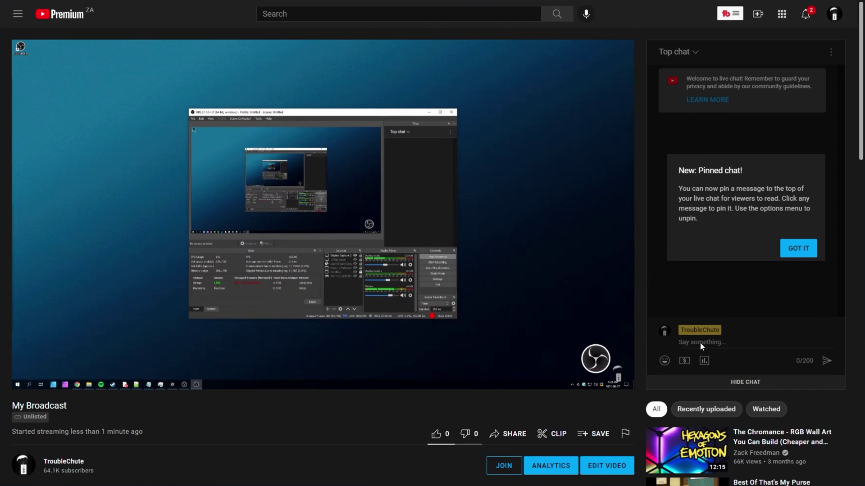
left_click(802, 247)
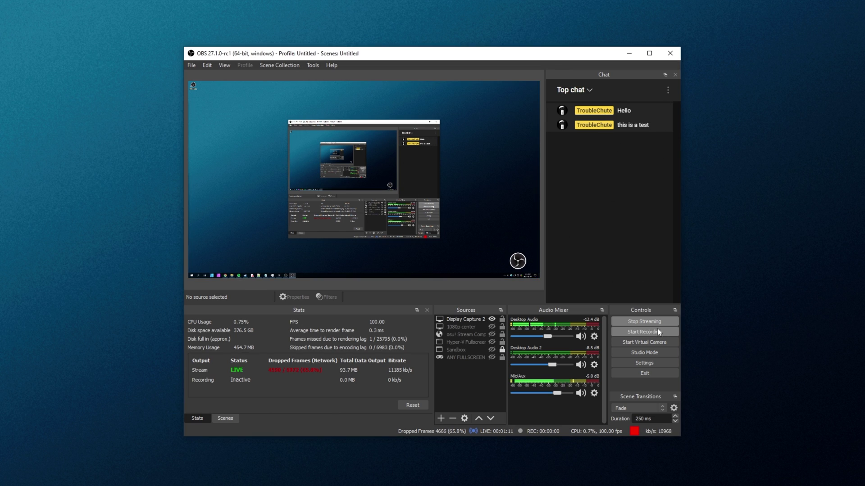
Stop the live stream and pull up the existing events list, keeping Unlisted privacy, to find My Broadcast
left_click(633, 321)
left_click(464, 259)
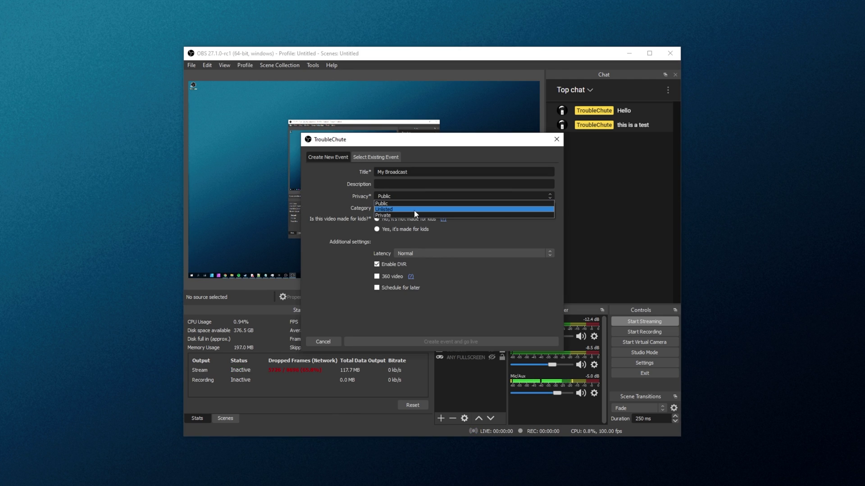
left_click(414, 210)
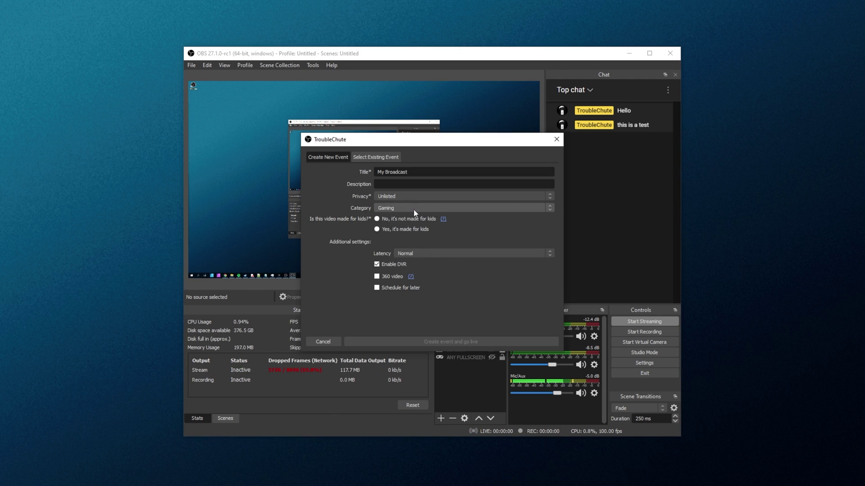
left_click(381, 159)
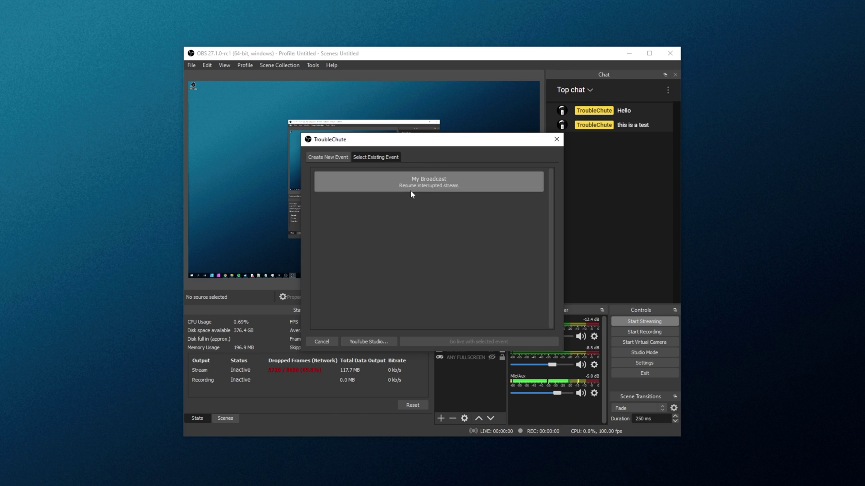
Schedule a new unlisted My Broadcast event, not made for kids, for 8/27/21 4:31 PM
left_click(335, 159)
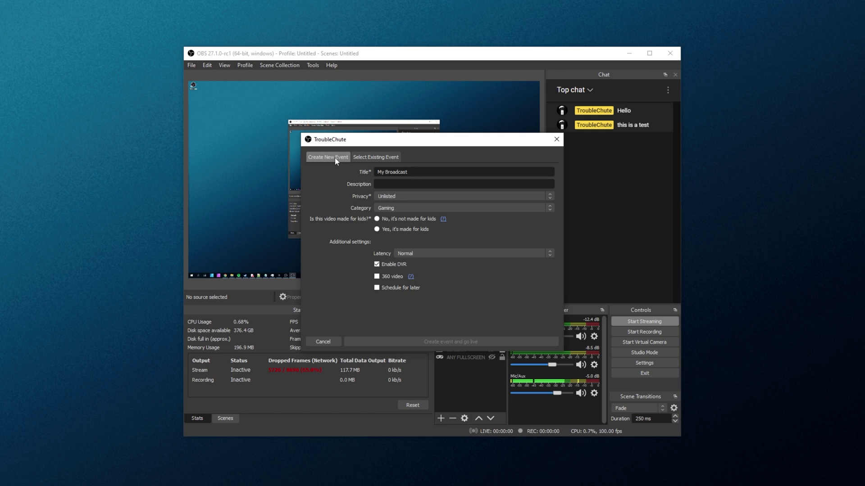
left_click(425, 217)
left_click(391, 289)
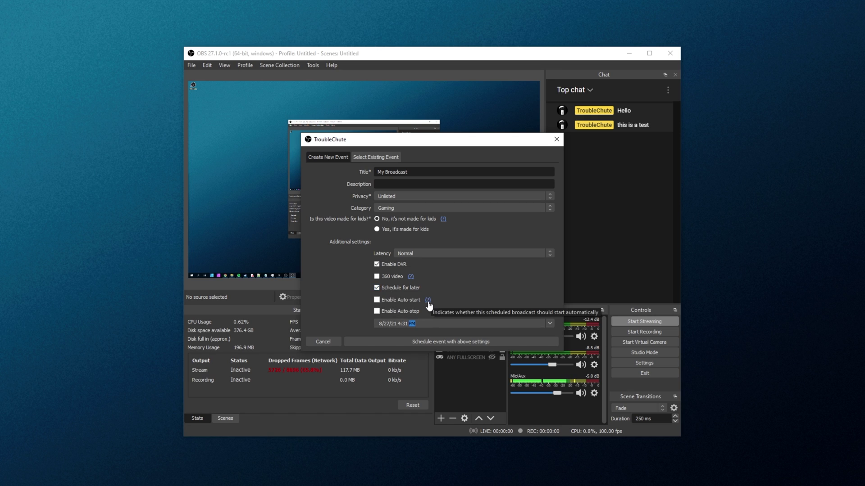
left_click(408, 342)
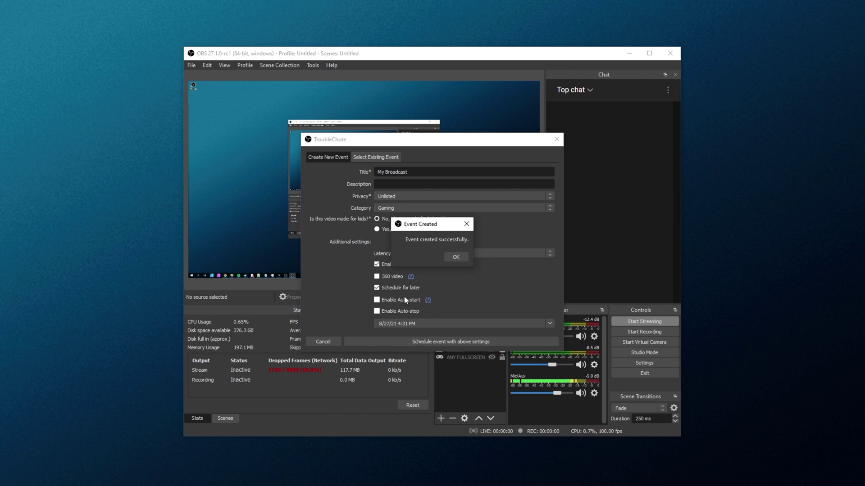
Acknowledge the created event and refresh YouTube Studio's Live list to show My Broadcast as upcoming
left_click(448, 256)
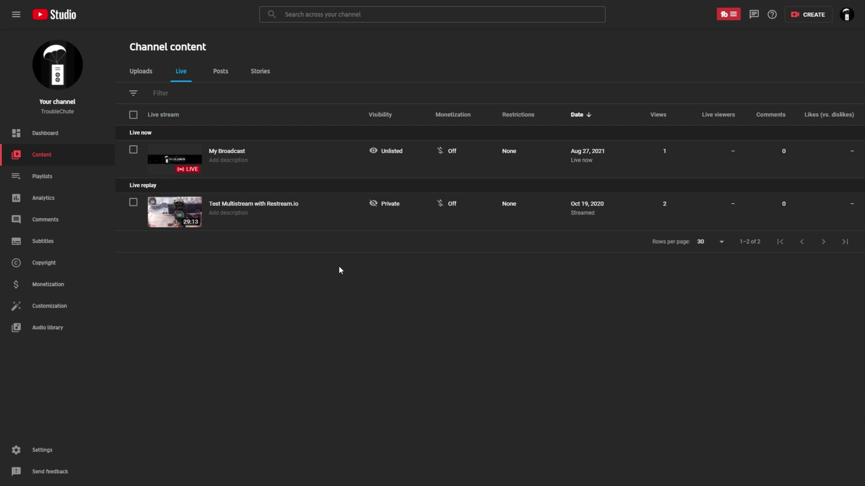
key("F5")
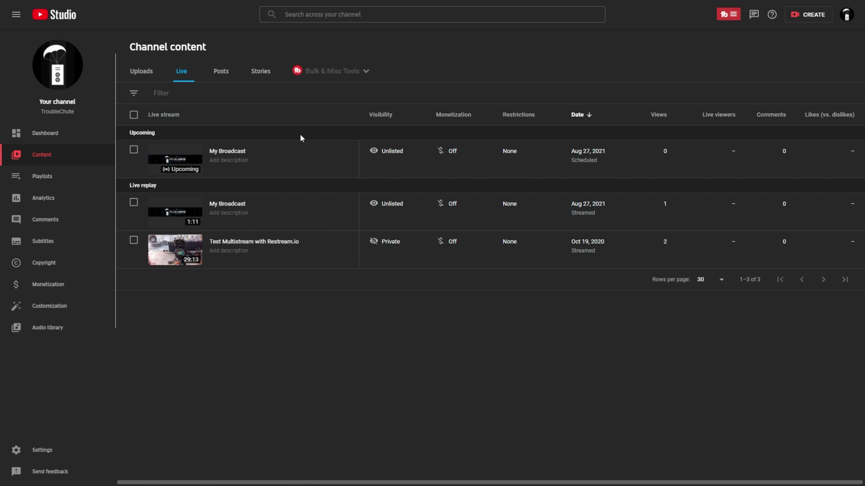
mouse_move(295, 153)
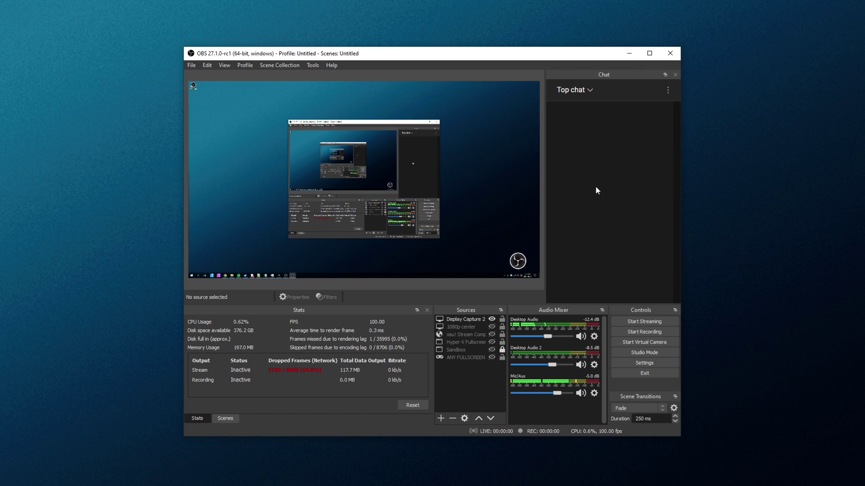
Close the Chat dock, then restore it through View > Docks > Chat so Top chat shows again
left_click(675, 75)
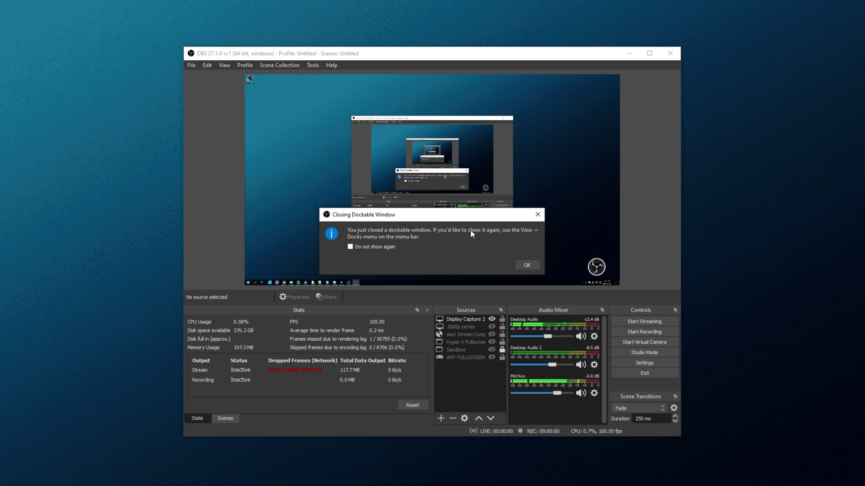
left_click(527, 264)
left_click(224, 65)
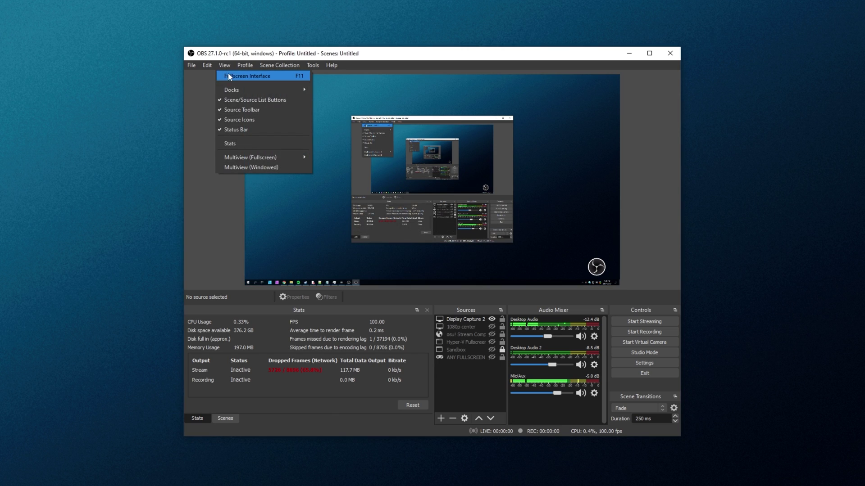
mouse_move(232, 88)
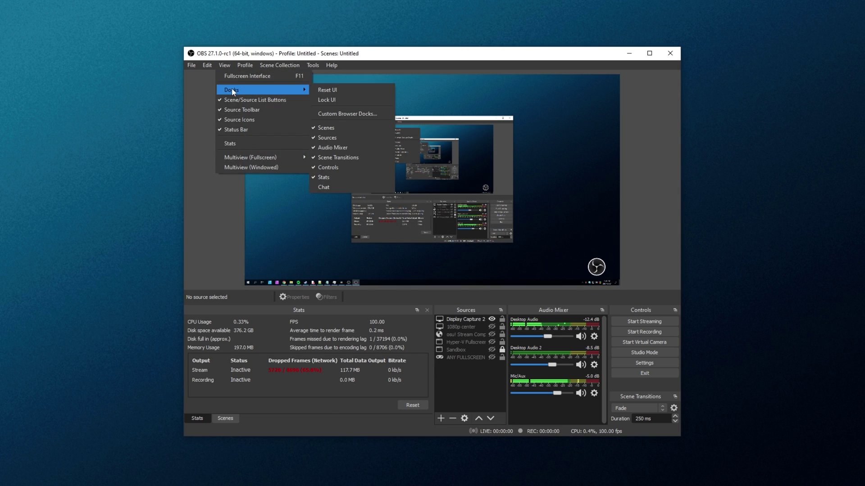
left_click(359, 187)
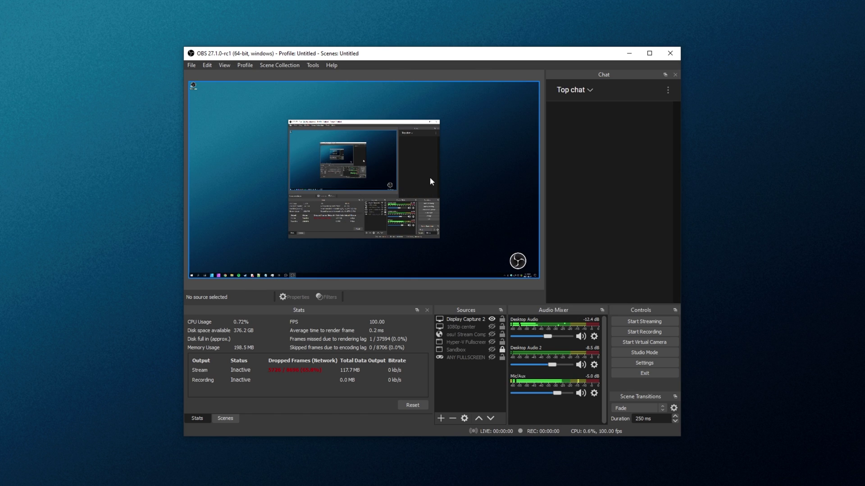